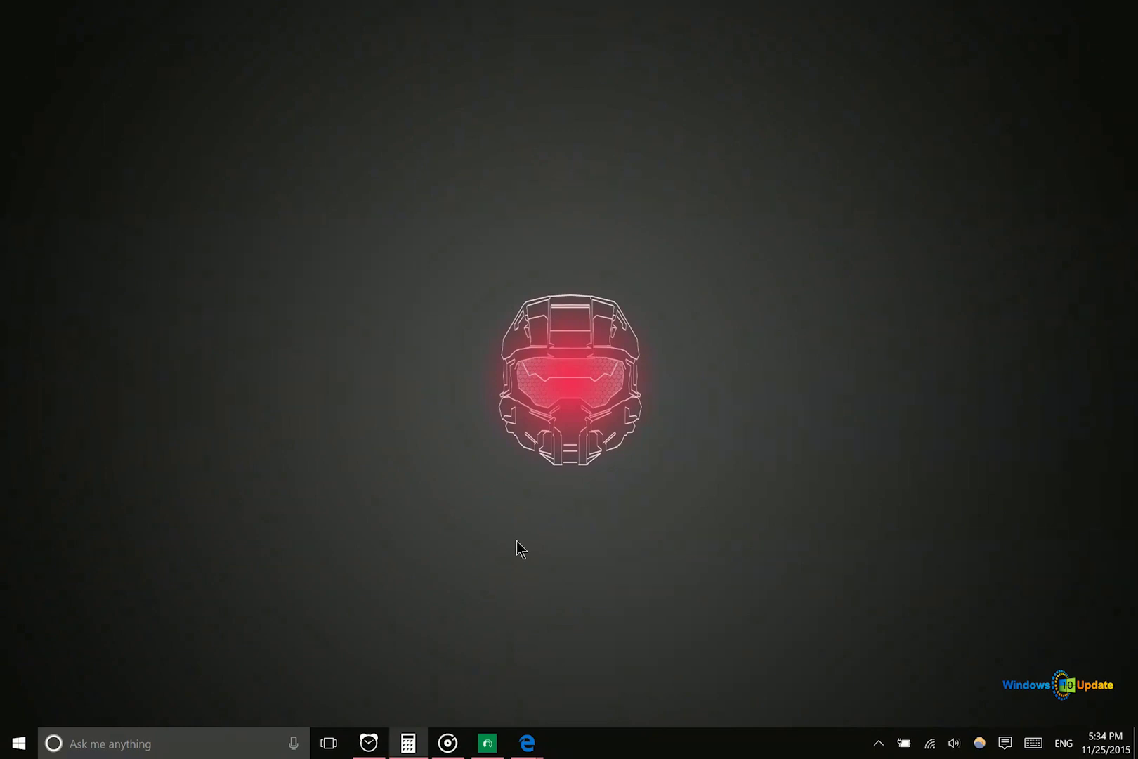
# Step: Cycle the Alt+Tab switcher through the open windows and dismiss it without switching
pyautogui.hotkey('alt', 'Tab')
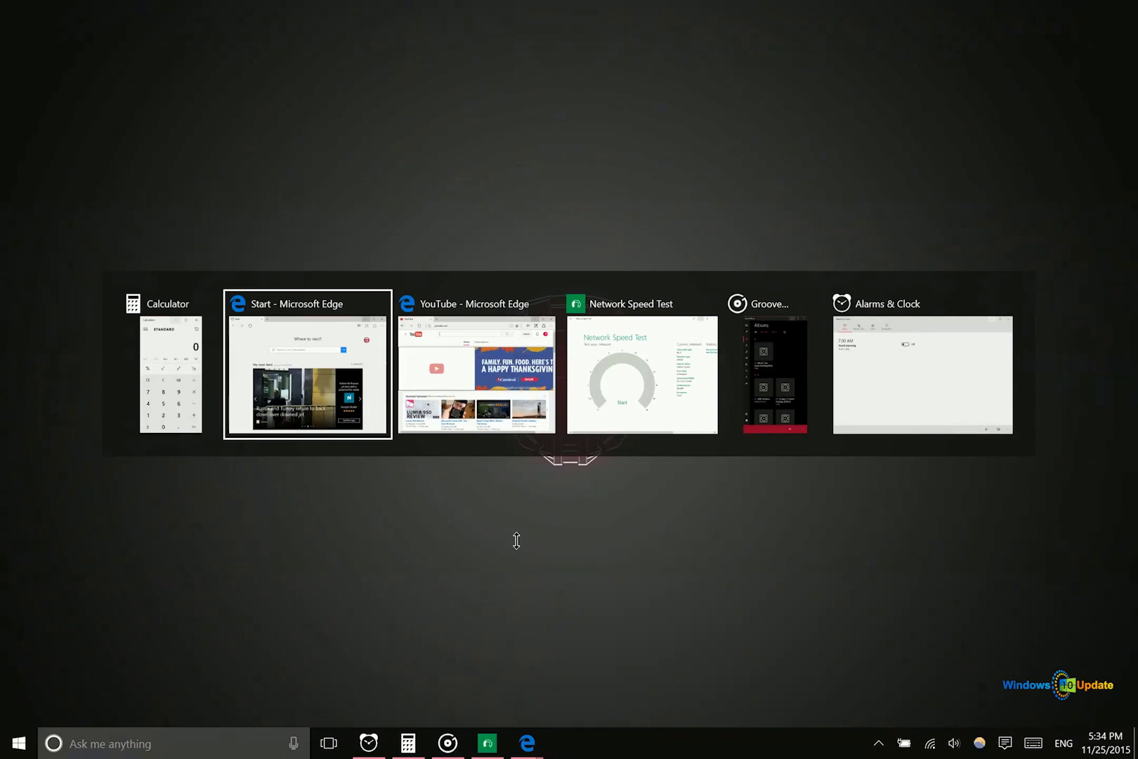
pyautogui.press('Tab')
pyautogui.press('Tab')
pyautogui.press('Tab')
pyautogui.press('Tab')
pyautogui.press('Tab')
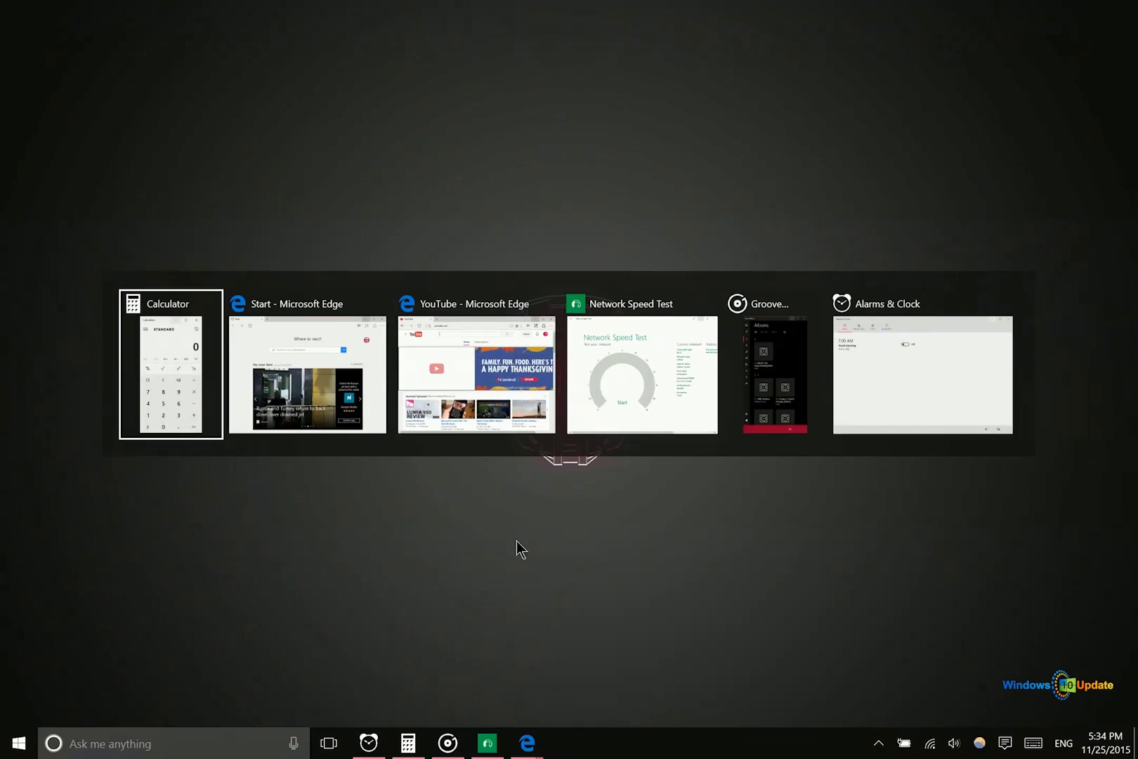
pyautogui.press('Tab')
pyautogui.press('Tab')
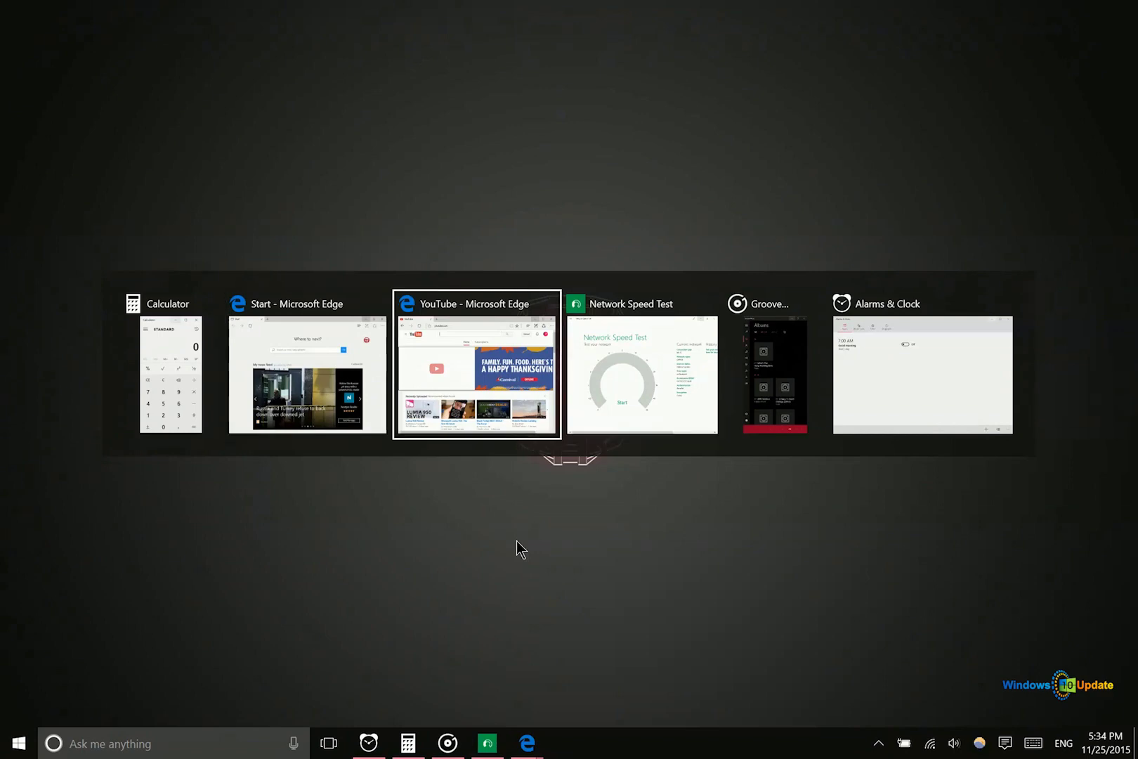
pyautogui.press('Tab')
pyautogui.press('Tab')
pyautogui.hotkey('shift', 'Tab')
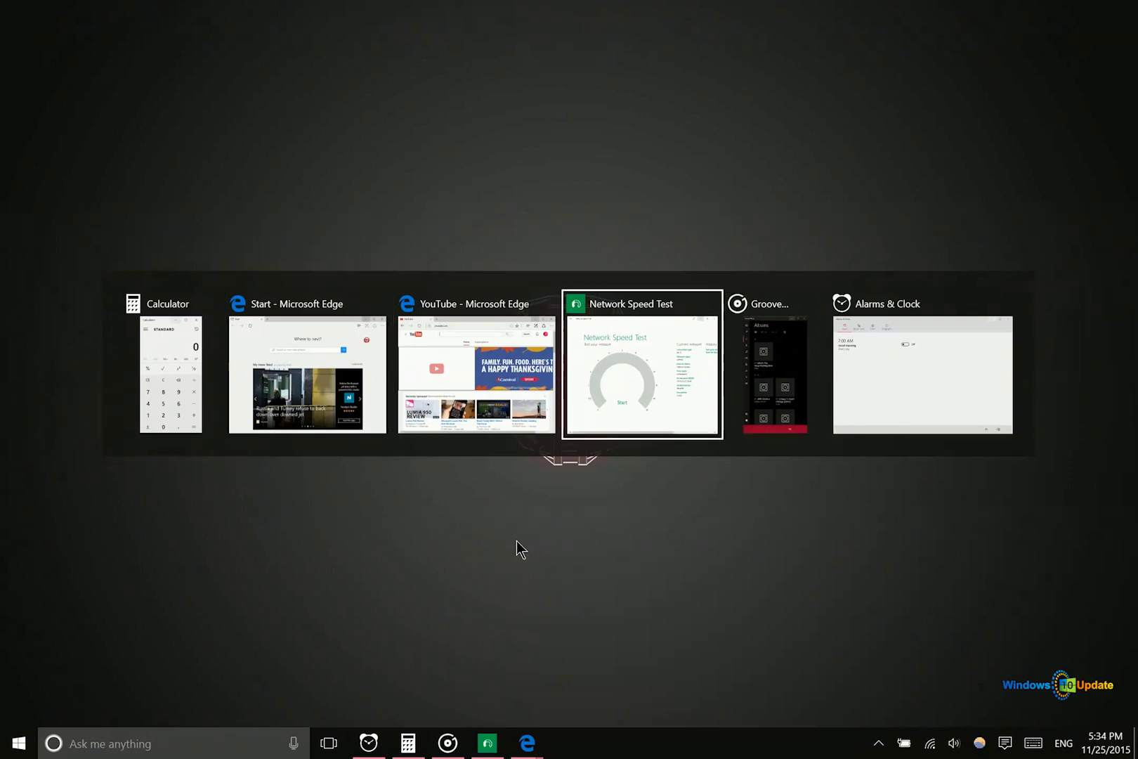
pyautogui.hotkey('shift', 'Tab')
pyautogui.hotkey('shift', 'Tab')
pyautogui.press('Tab')
pyautogui.press('Tab')
pyautogui.press('Tab')
pyautogui.press('Tab')
pyautogui.press('Tab')
pyautogui.press('Tab')
pyautogui.press('Tab')
pyautogui.press('Tab')
pyautogui.press('Tab')
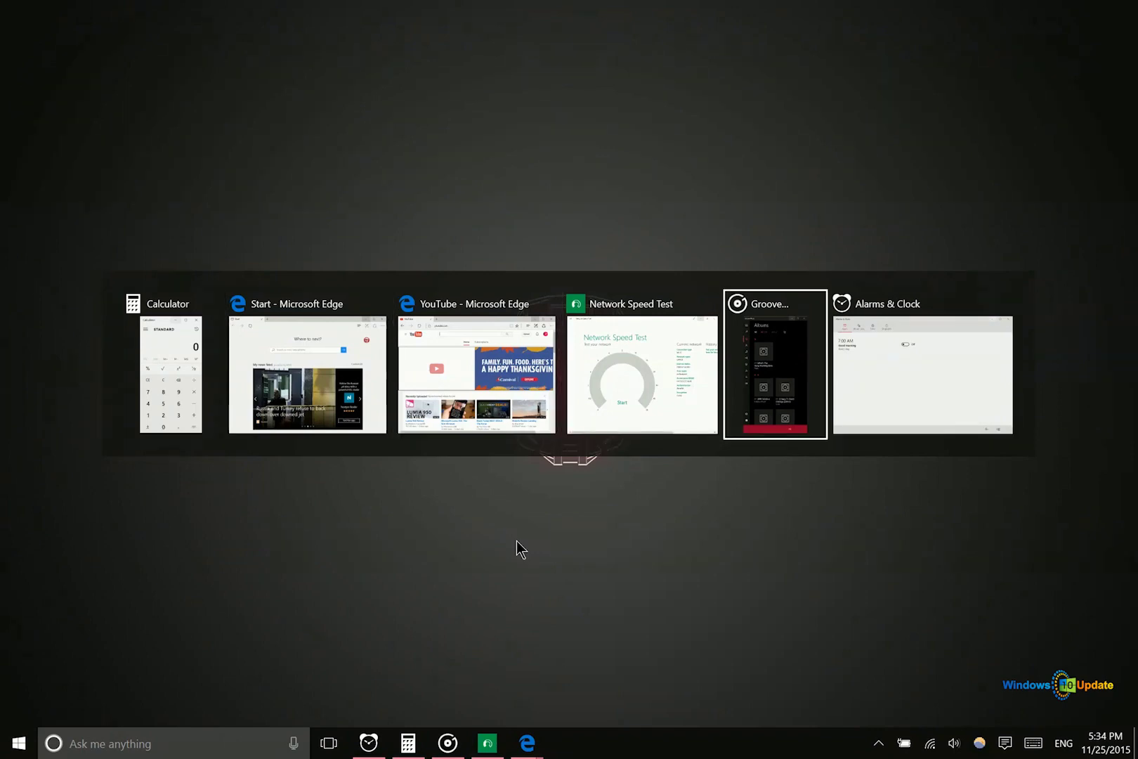
pyautogui.press('Tab')
pyautogui.press('Tab')
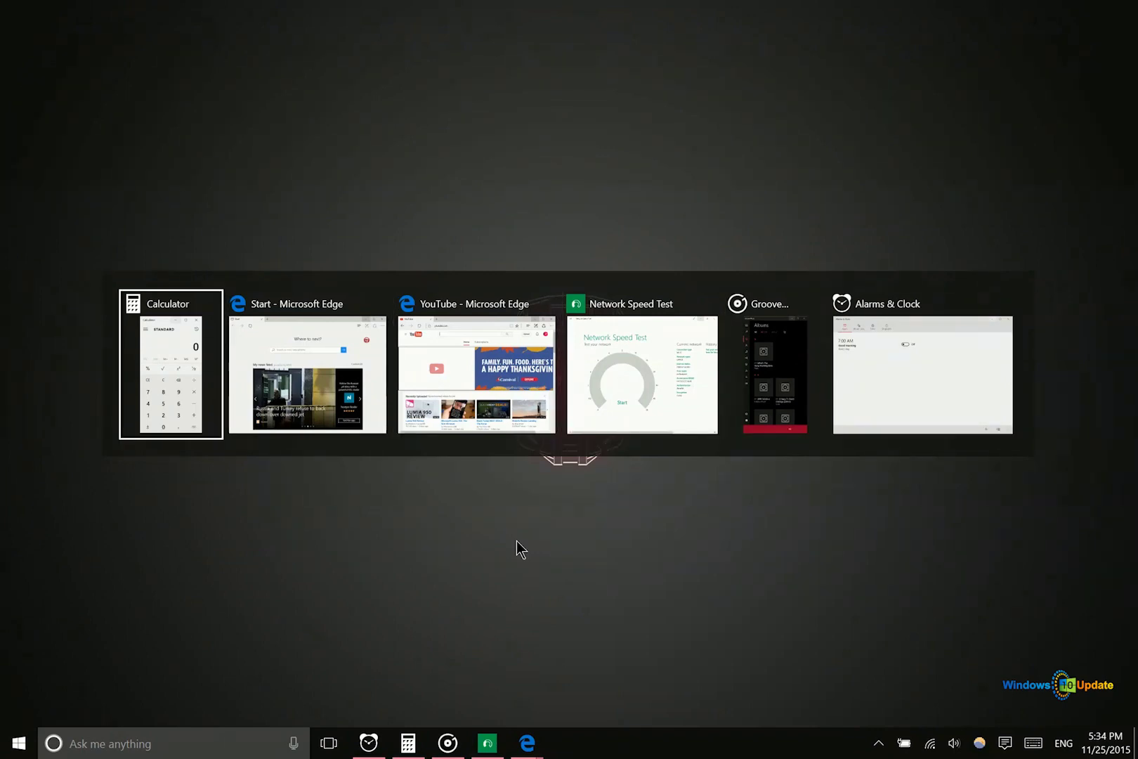
pyautogui.press('Tab')
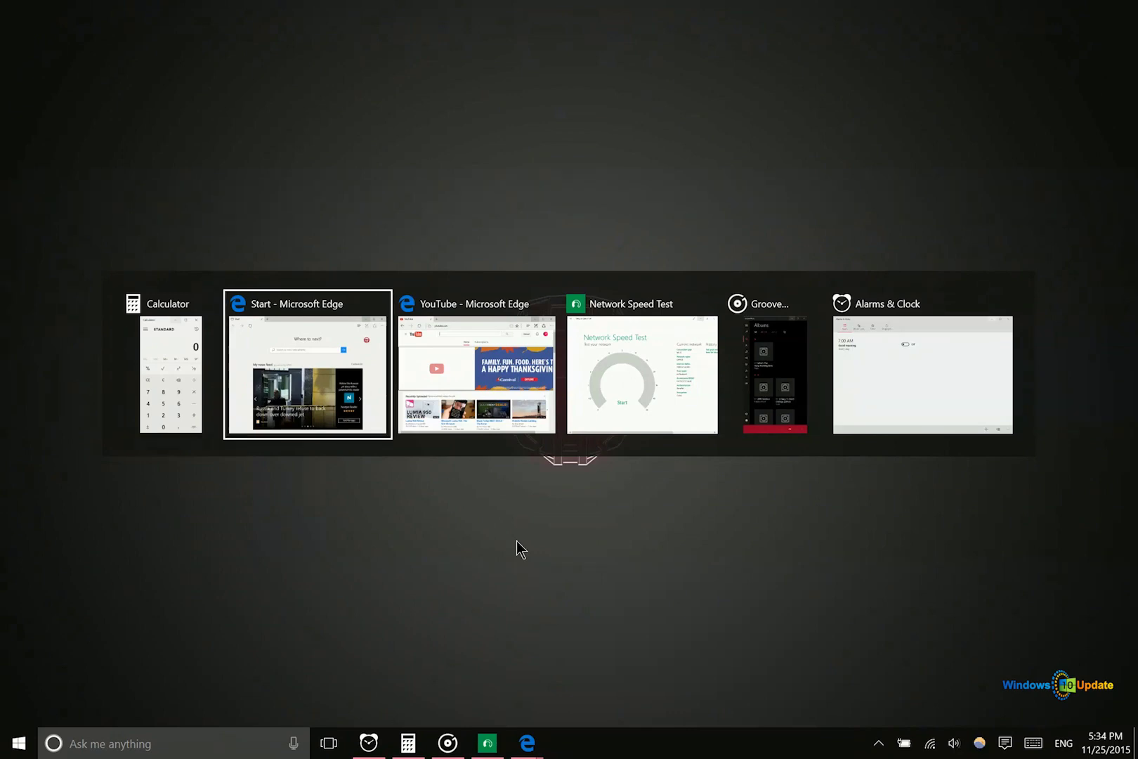
pyautogui.press('Escape')
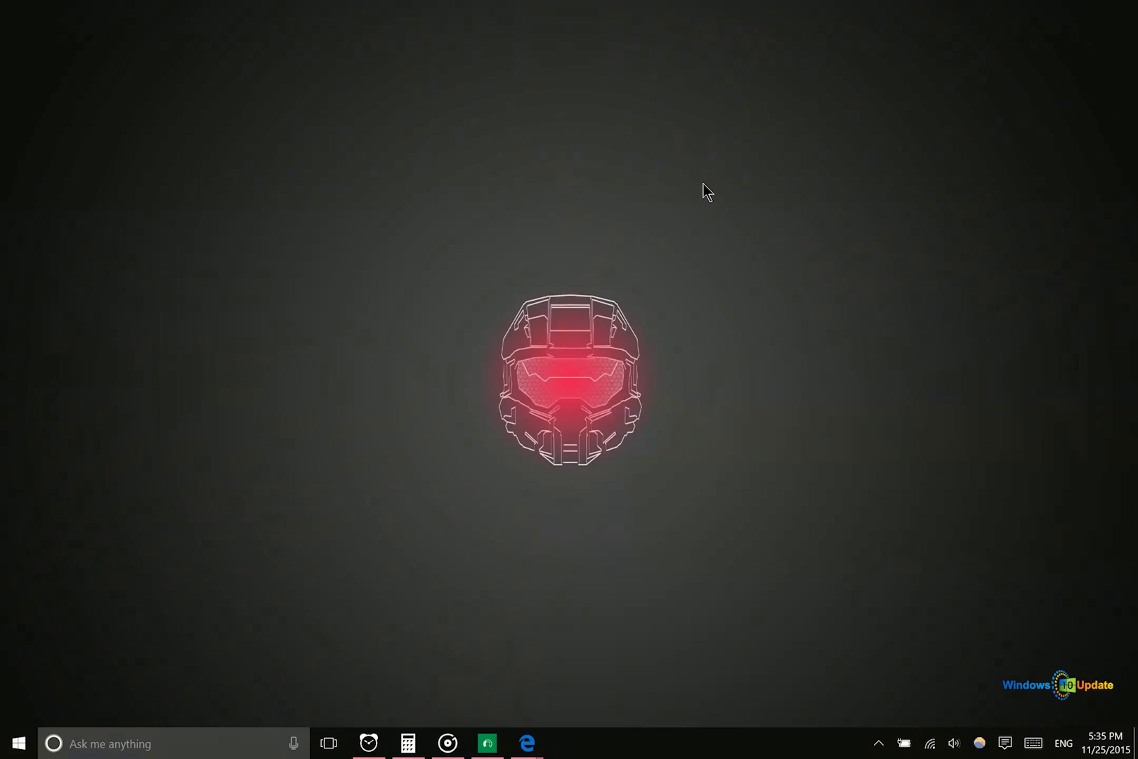
# Step: In Task View, move the selection between Groove Music and Alarms & Clock
pyautogui.press('super+Tab')
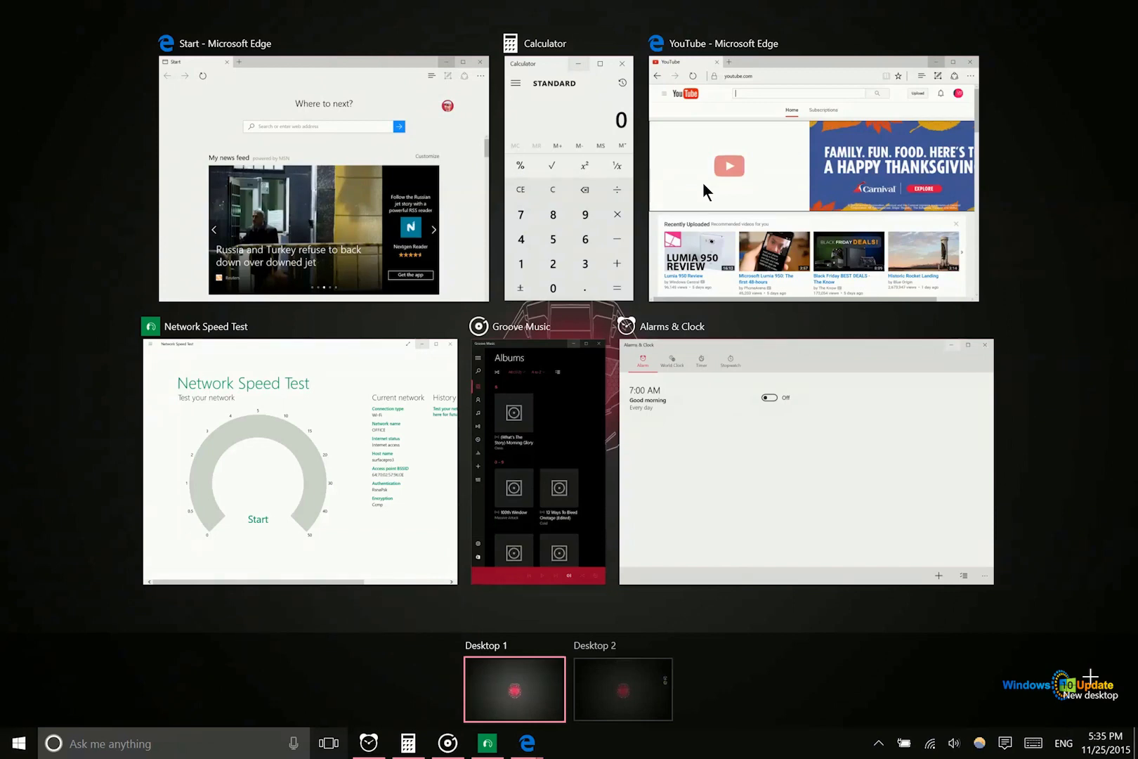
pyautogui.press('Right')
pyautogui.press('Right')
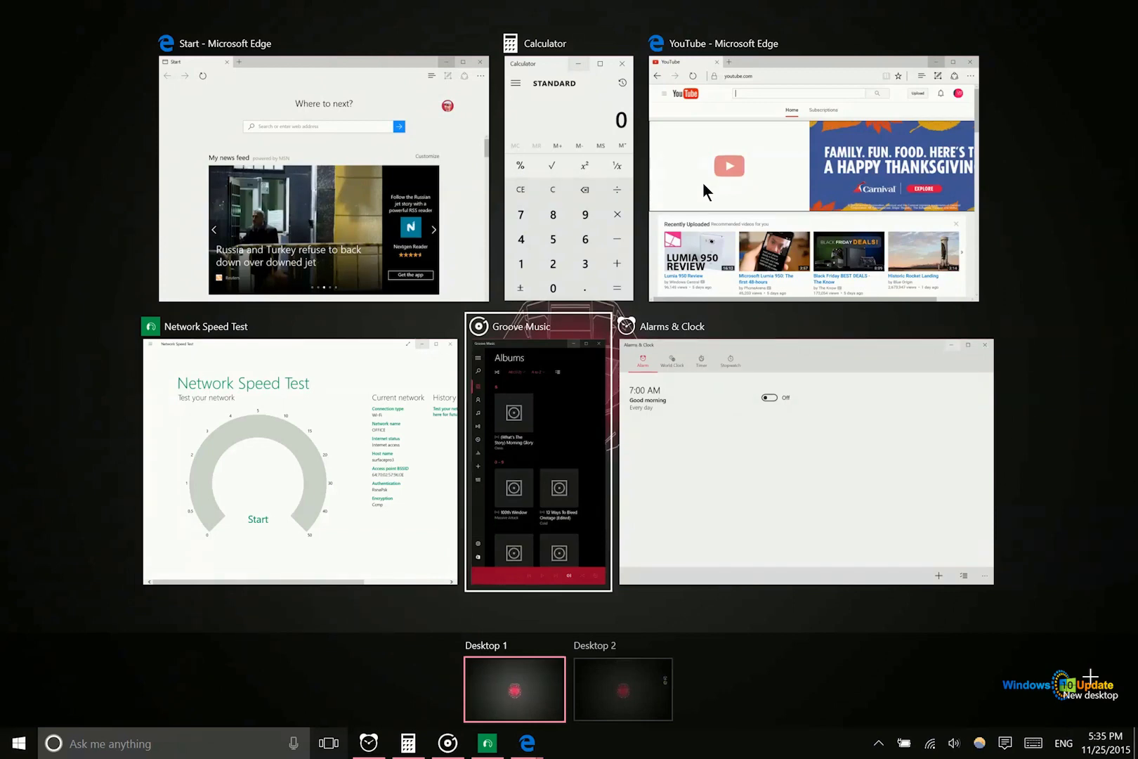
pyautogui.press('Right')
pyautogui.press('Up')
pyautogui.press('Down')
pyautogui.press('Up')
pyautogui.press('Left')
pyautogui.press('Right')
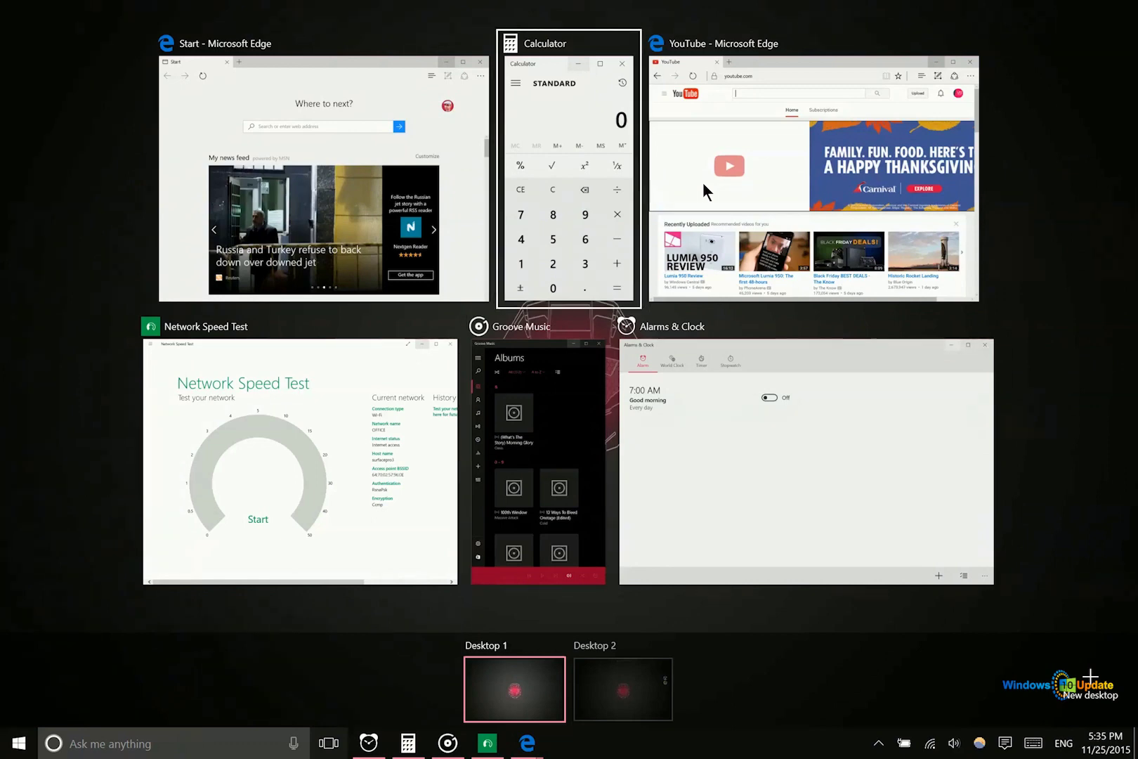
pyautogui.press('Down')
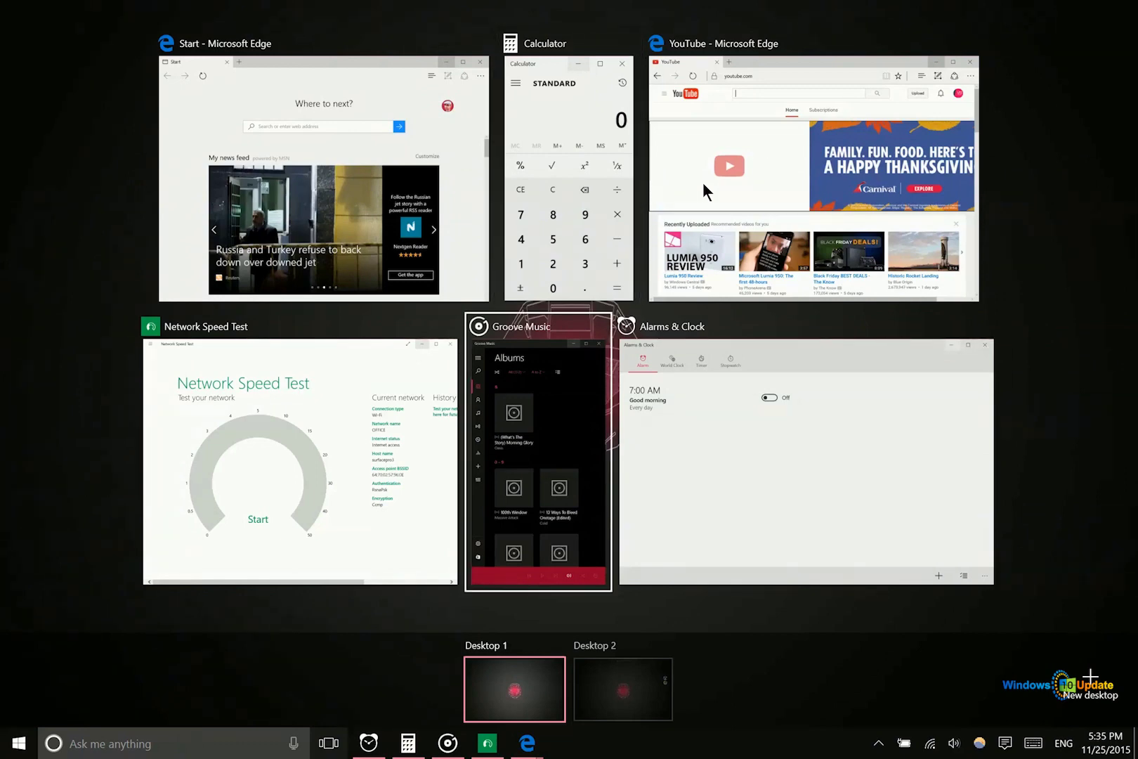
# Step: Close Task View and return to the desktop
pyautogui.press('super+Tab')
pyautogui.press('super+Tab')
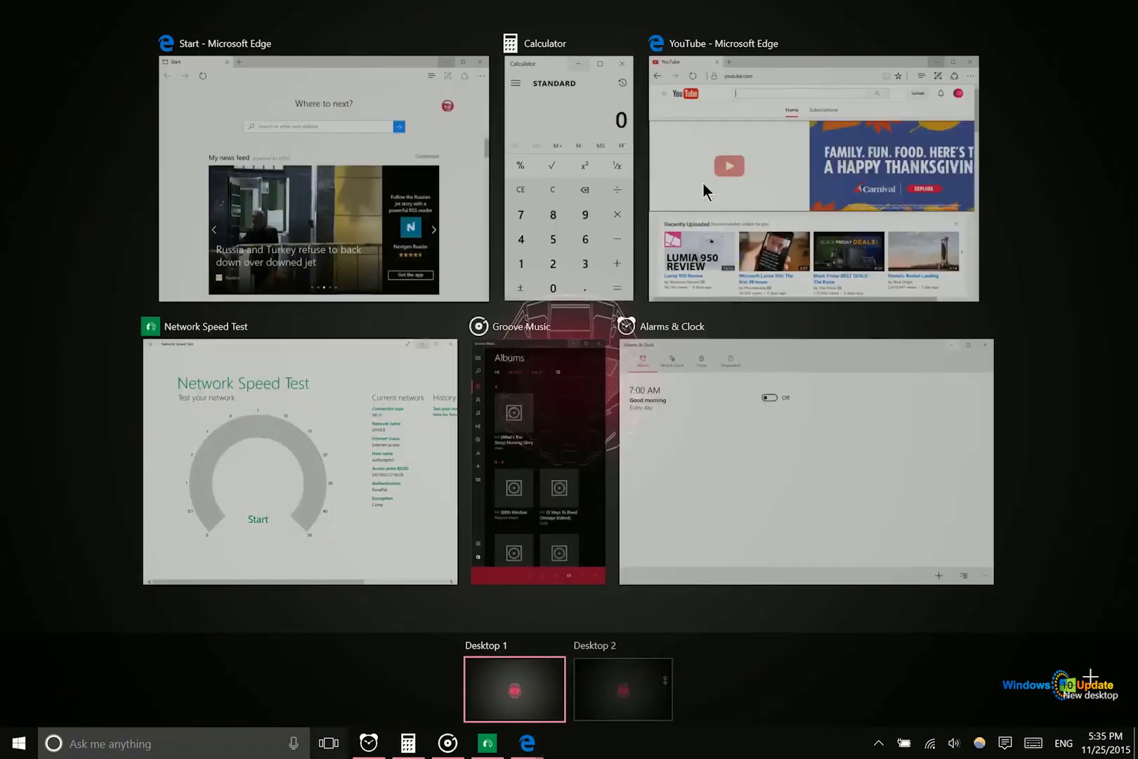
pyautogui.press('super+Tab')
pyautogui.press('super+Tab')
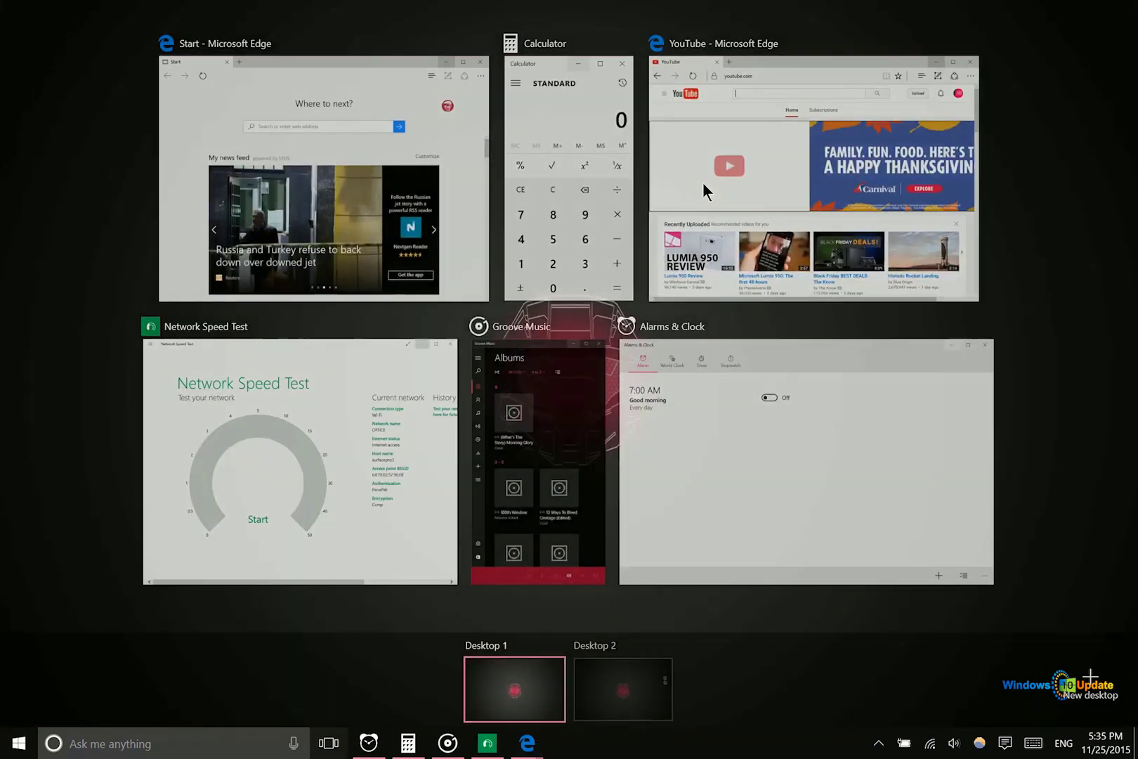
pyautogui.press('super+Tab')
pyautogui.press('super+Tab')
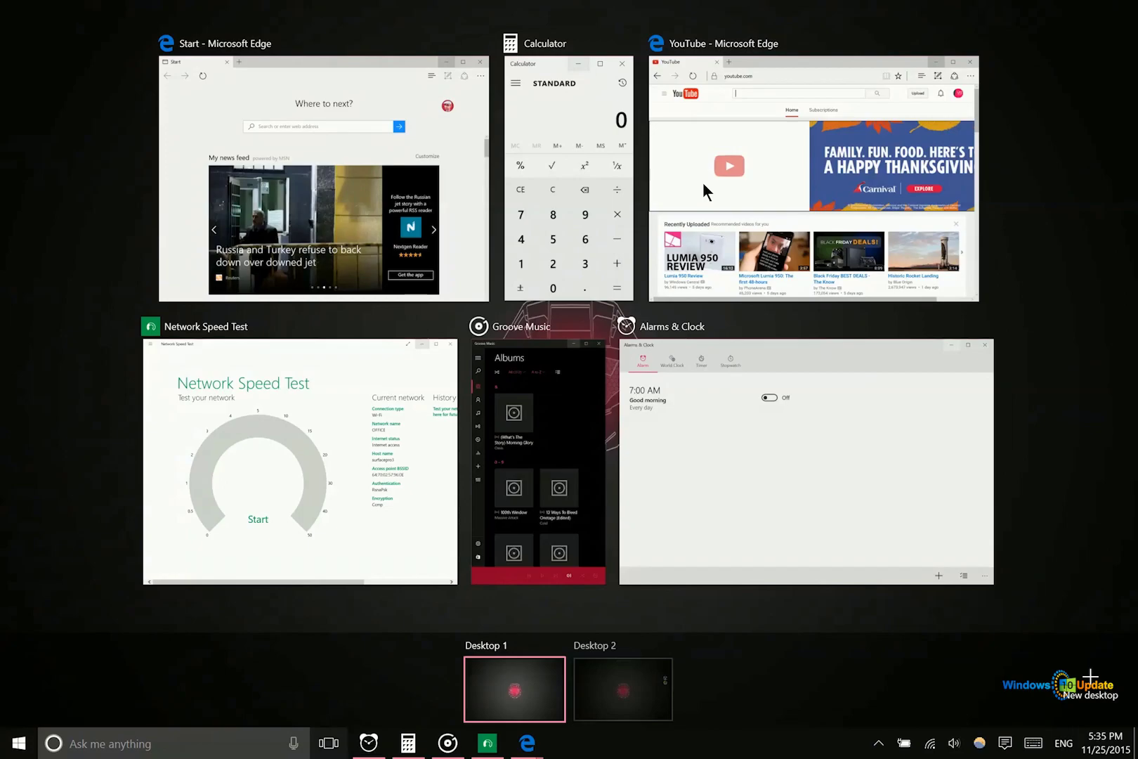
pyautogui.press('super+Tab')
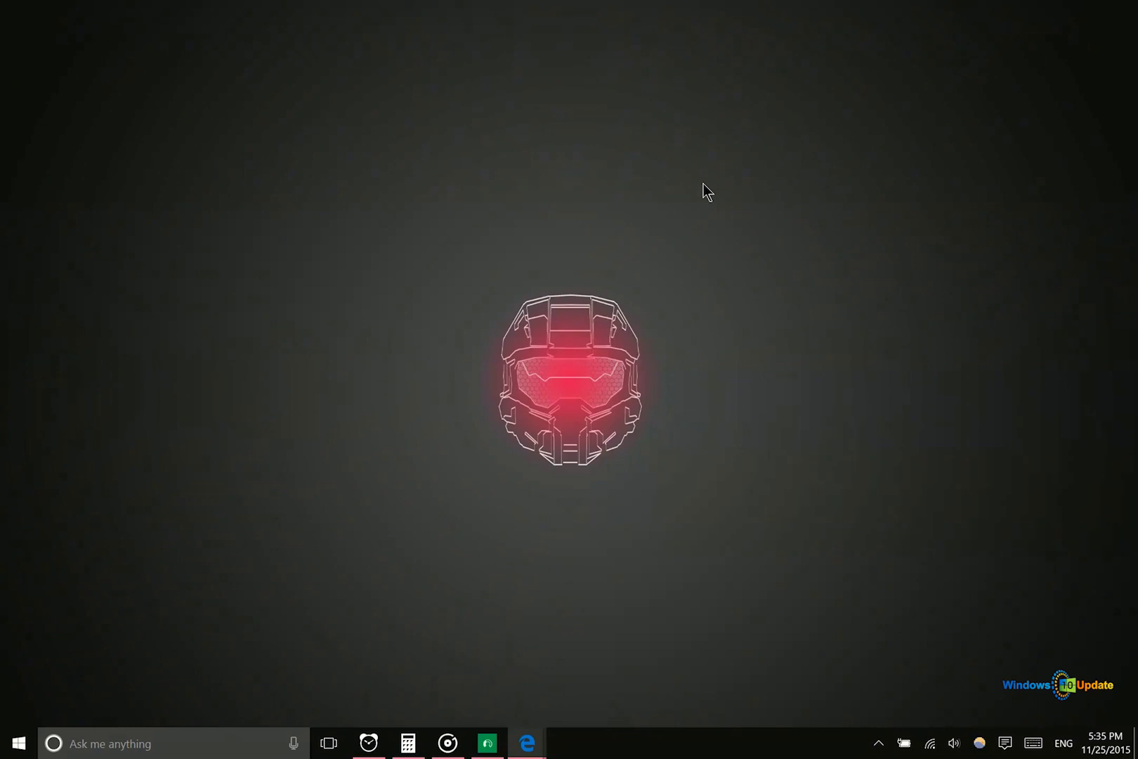
# Step: Briefly show the Start menu, then step taskbar previews toward Edge with Win+T
pyautogui.press('super')
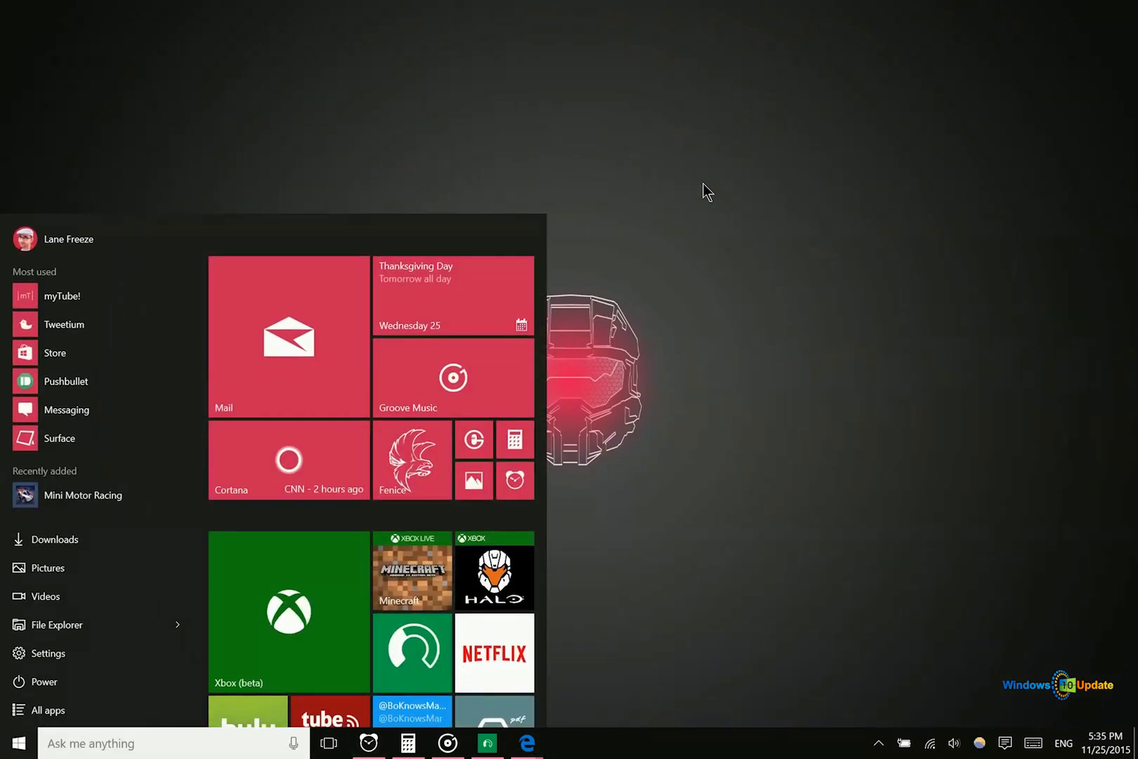
pyautogui.press('super+t')
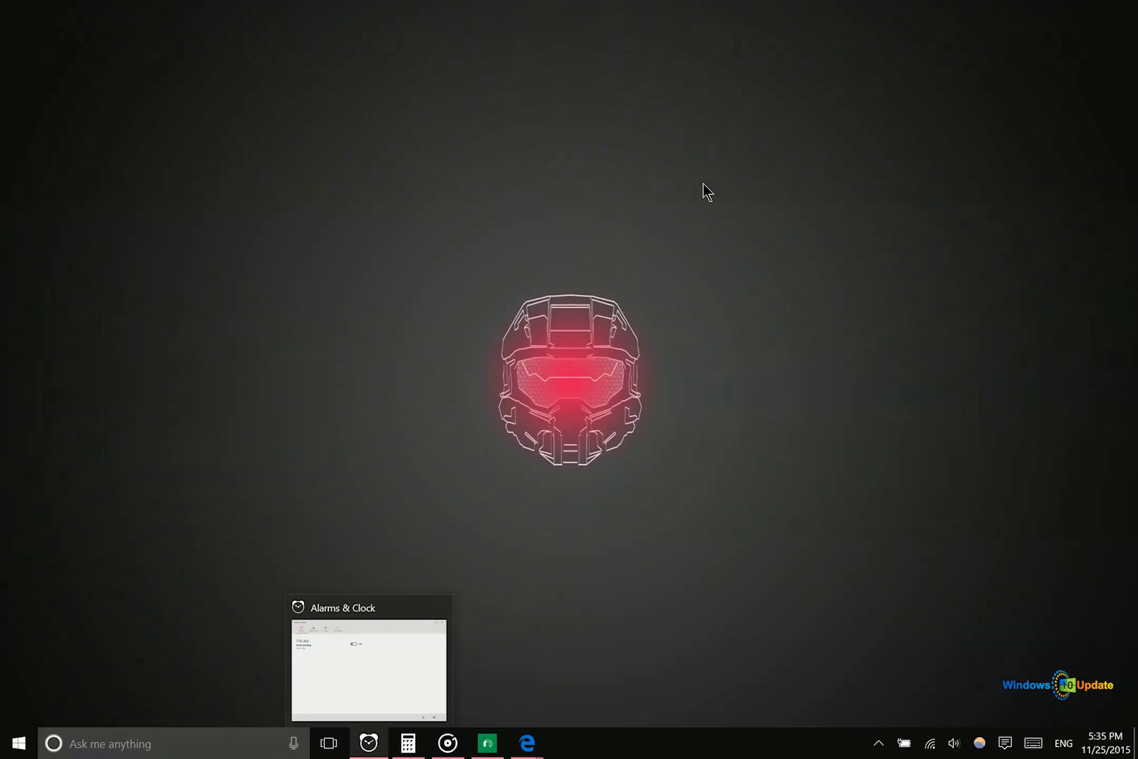
pyautogui.press('super+t')
pyautogui.press('super+t')
pyautogui.press('super+t')
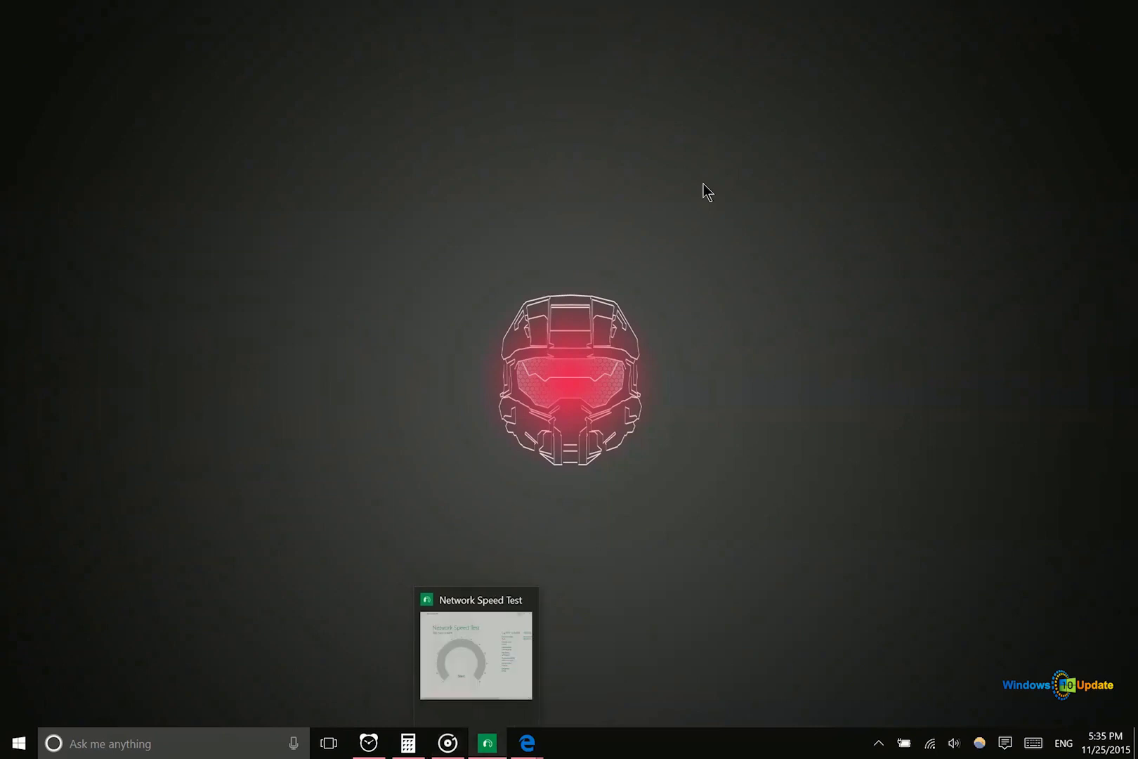
pyautogui.press('super+t')
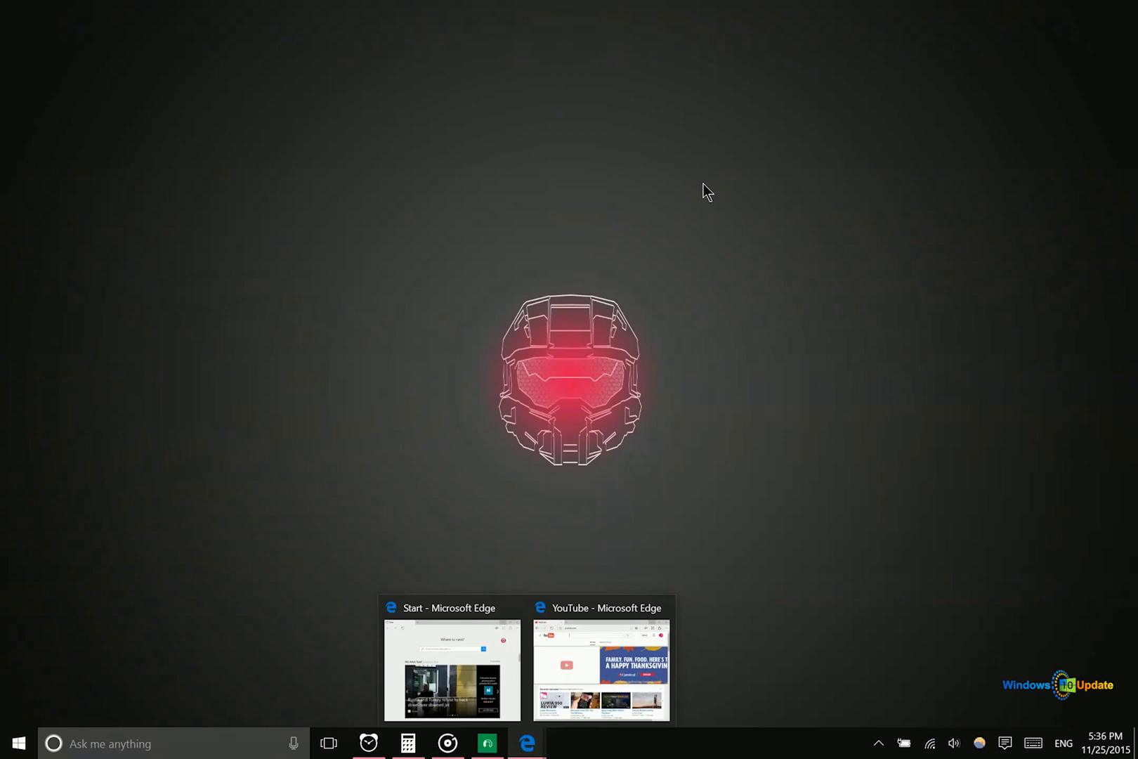
# Step: Peek at the Edge Start page, activate the YouTube Edge window, then preview Alarms & Clock
pyautogui.press('Up')
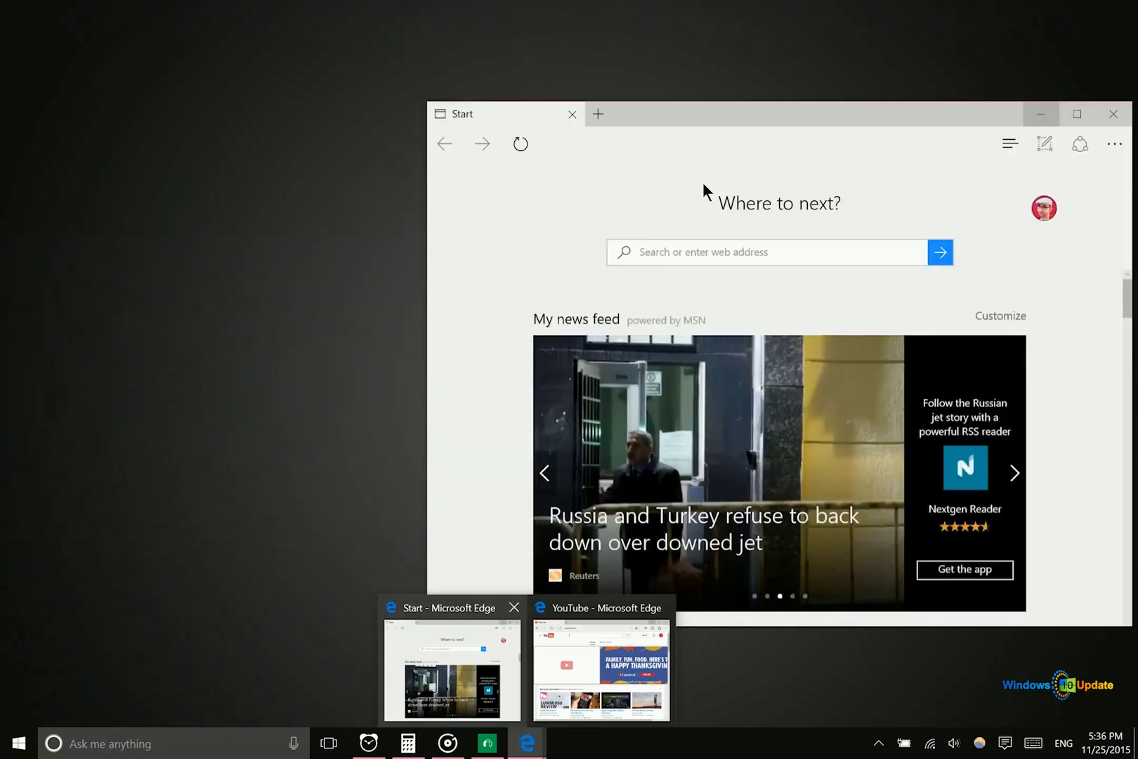
pyautogui.press('Right')
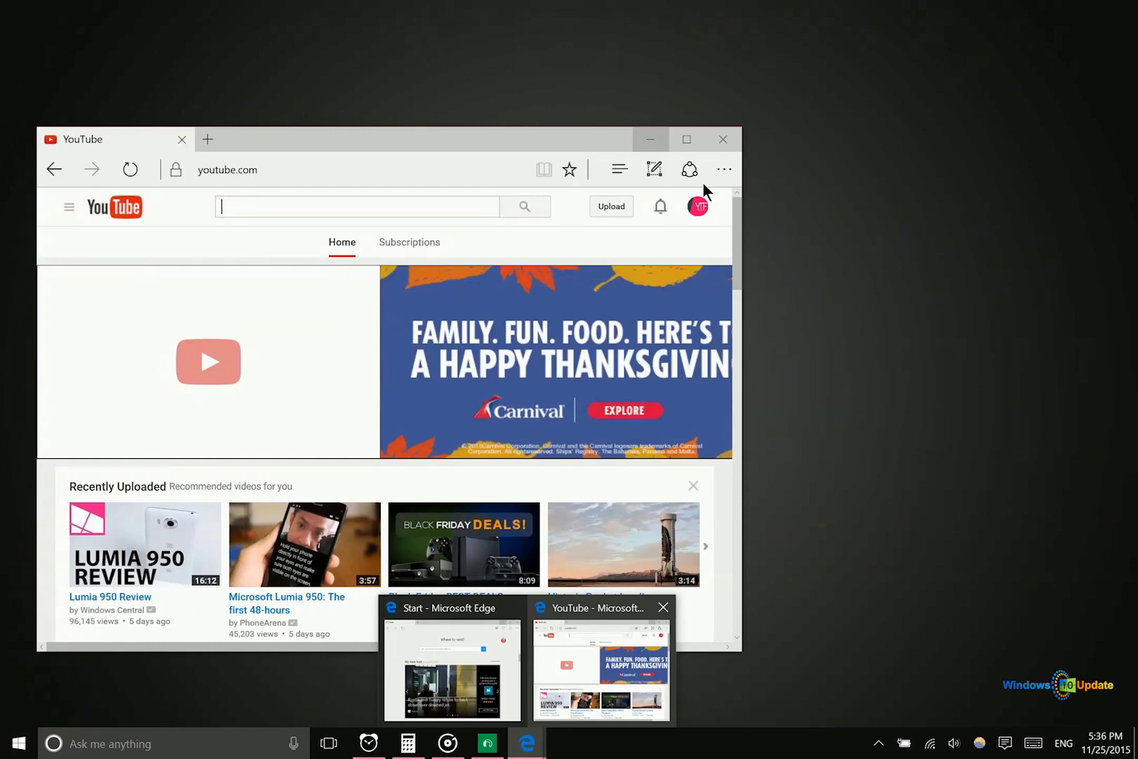
pyautogui.press('Return')
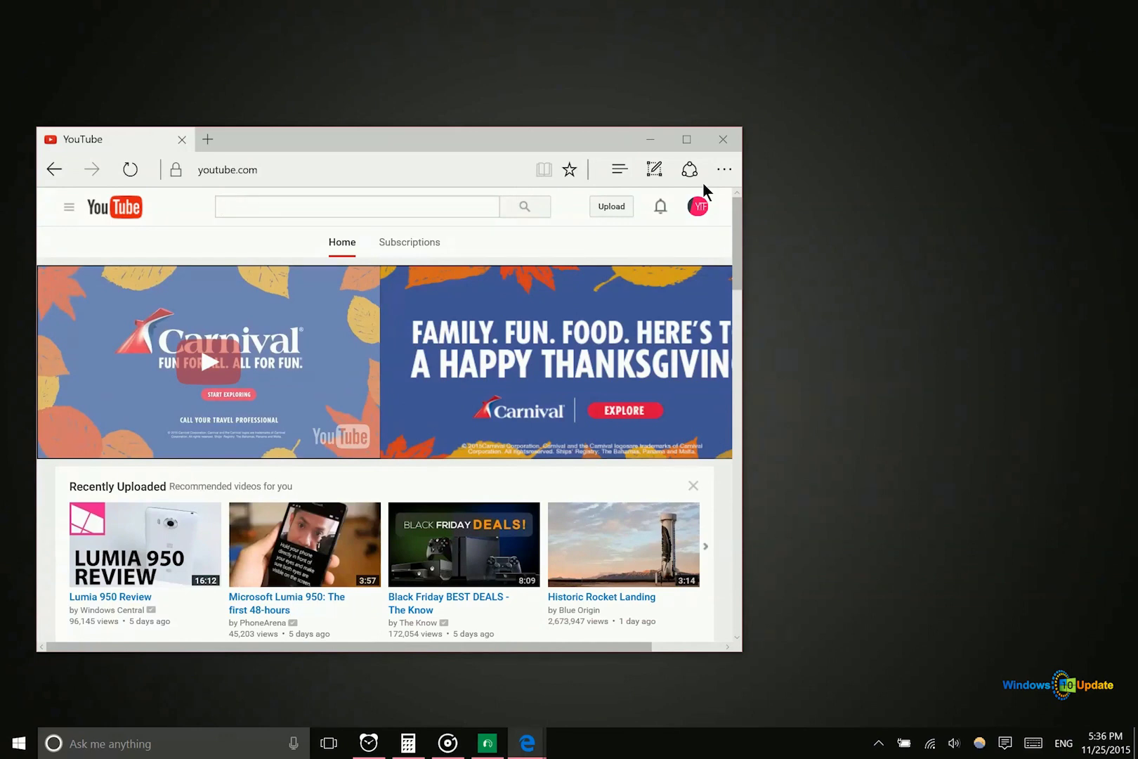
pyautogui.press('super+t')
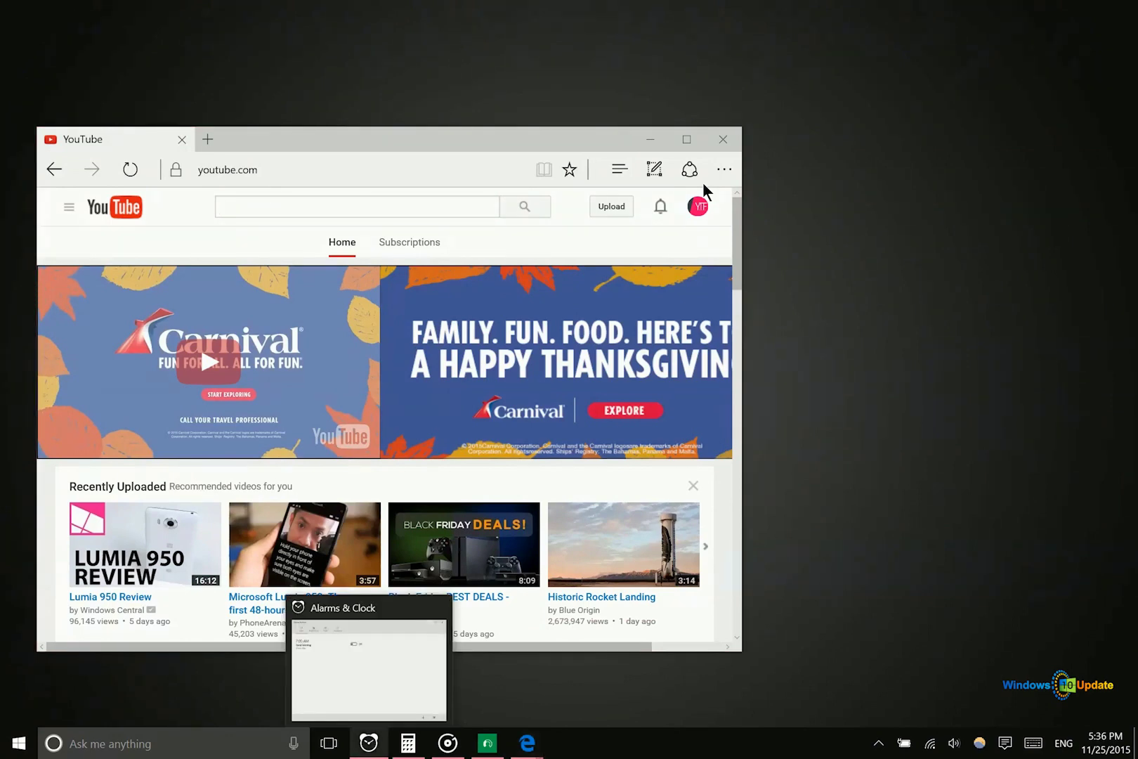
# Step: Step taskbar previews through Calculator, Groove Music and Network Speed Test
pyautogui.press('super+t')
pyautogui.press('super+t')
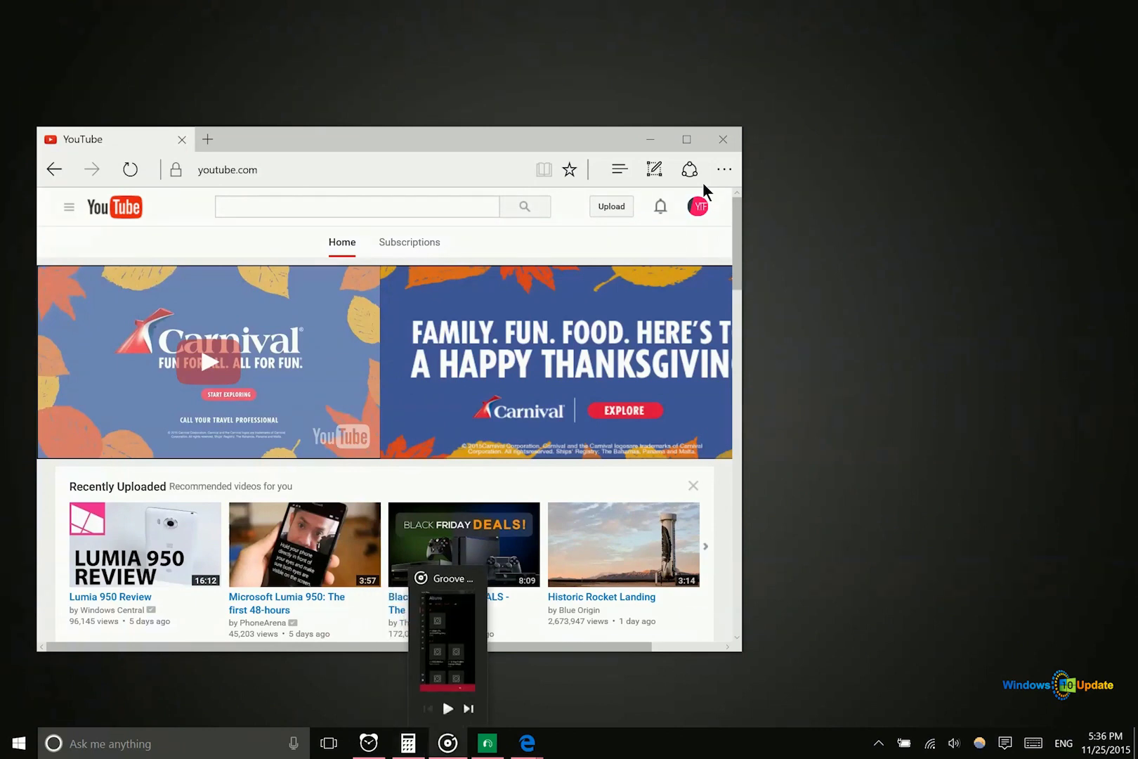
pyautogui.press('super+t')
pyautogui.press('super+t')
pyautogui.press('super+t')
pyautogui.press('super+t')
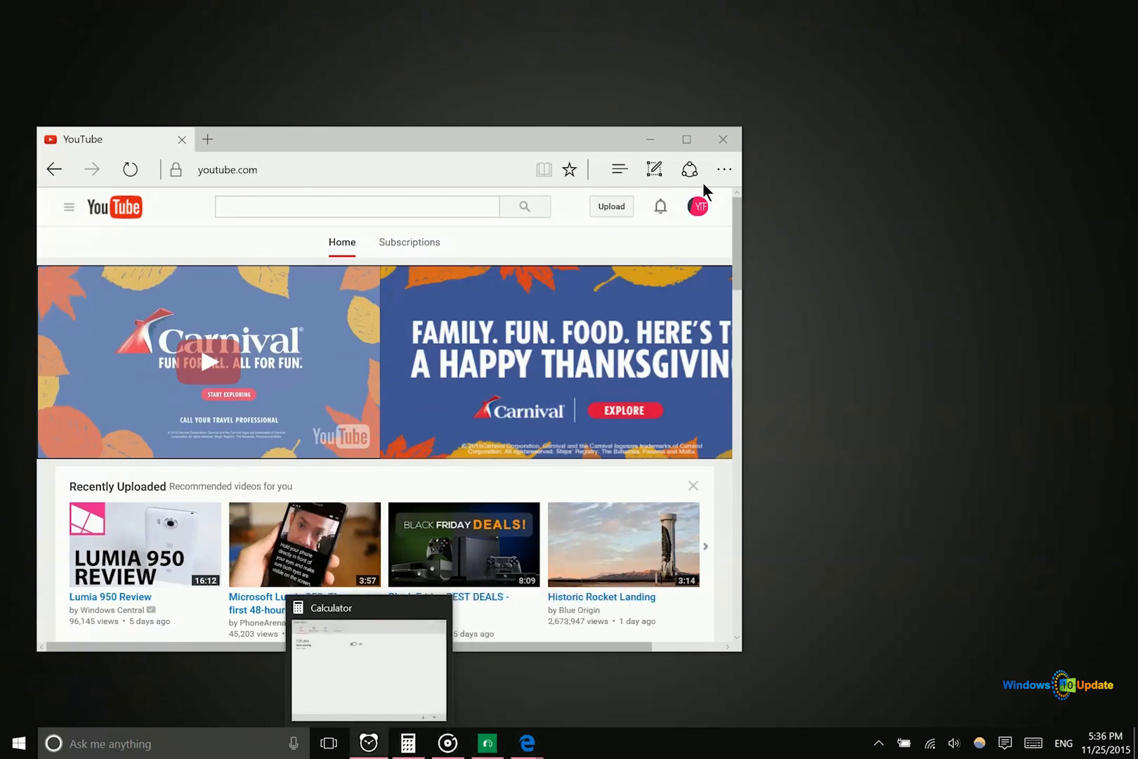
pyautogui.press('super+t')
pyautogui.press('super+t')
pyautogui.press('super+t')
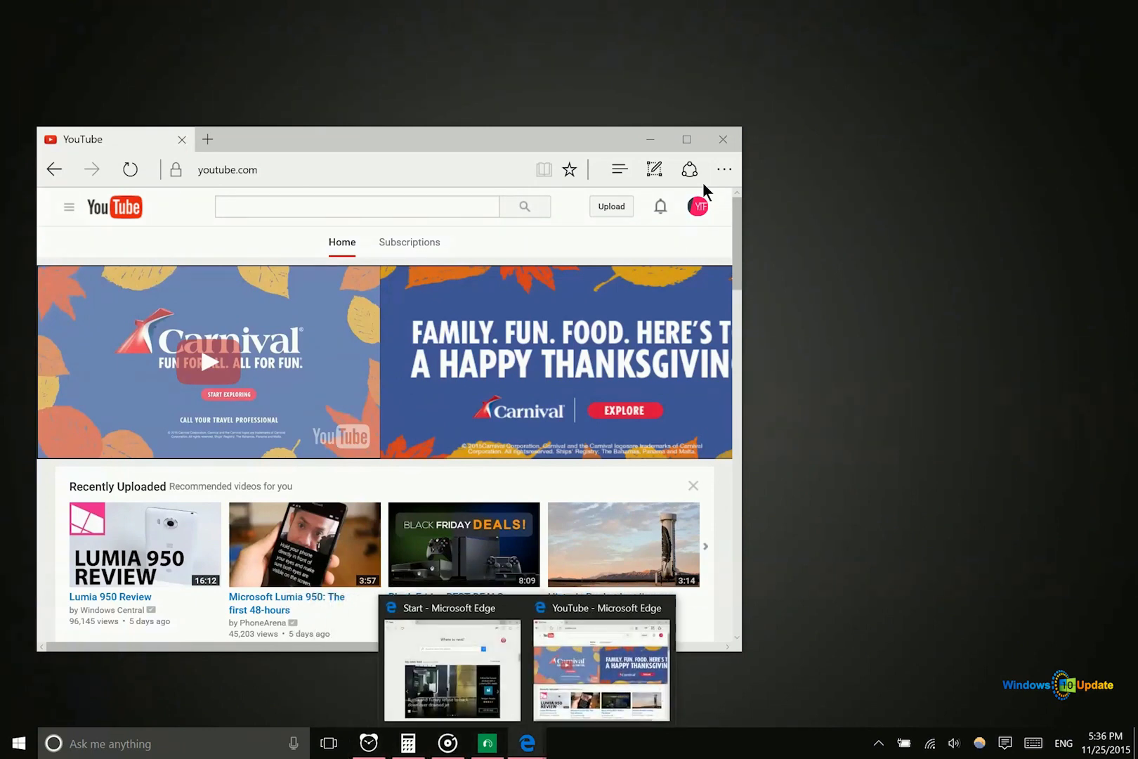